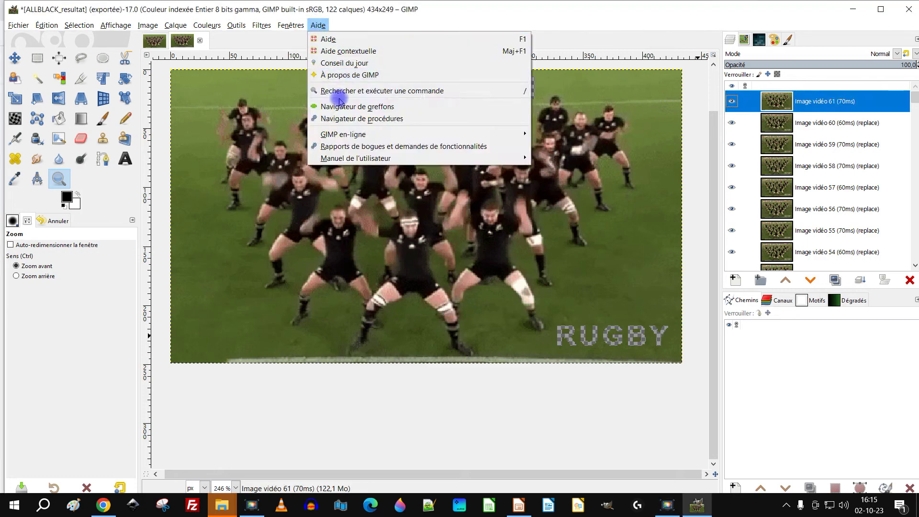
Step: Check the installed GIMP version, then zoom out on the haka image
click(354, 75)
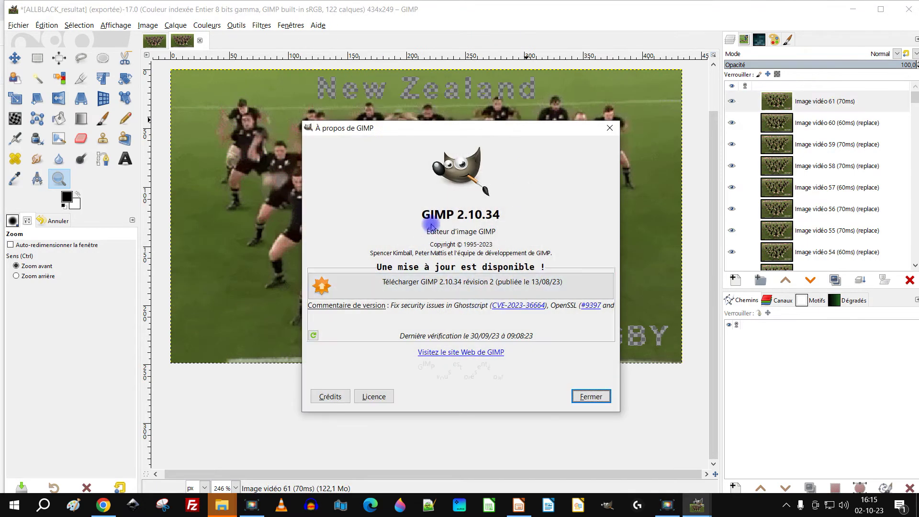
click(609, 128)
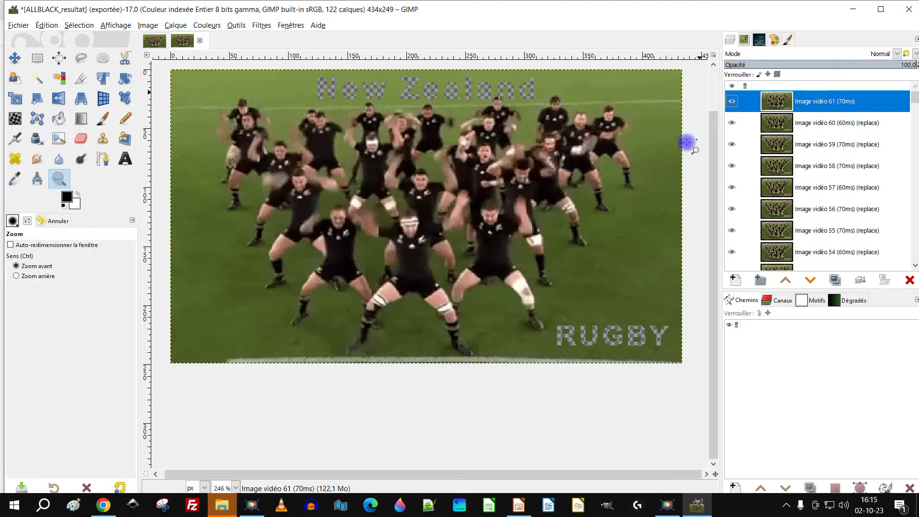
ctrl+click(583, 161)
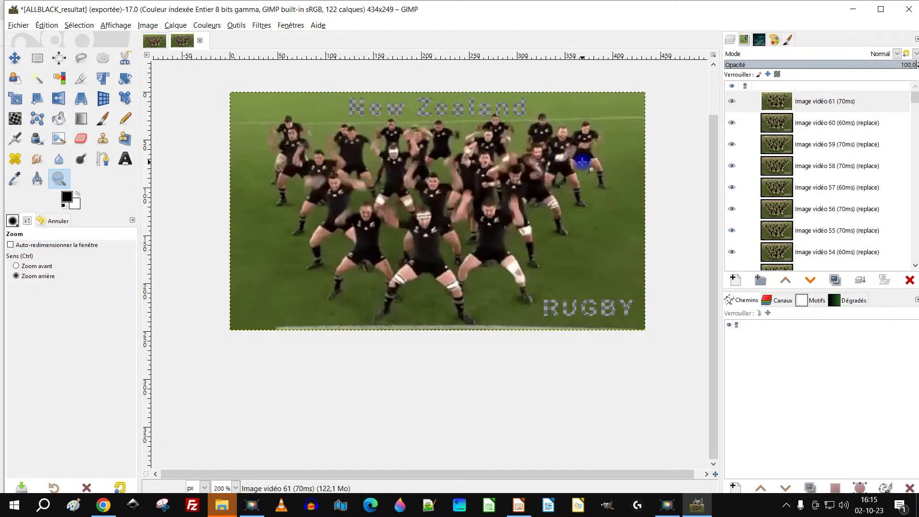
scroll(582, 160, right, 5)
scroll(463, 142, down, 1)
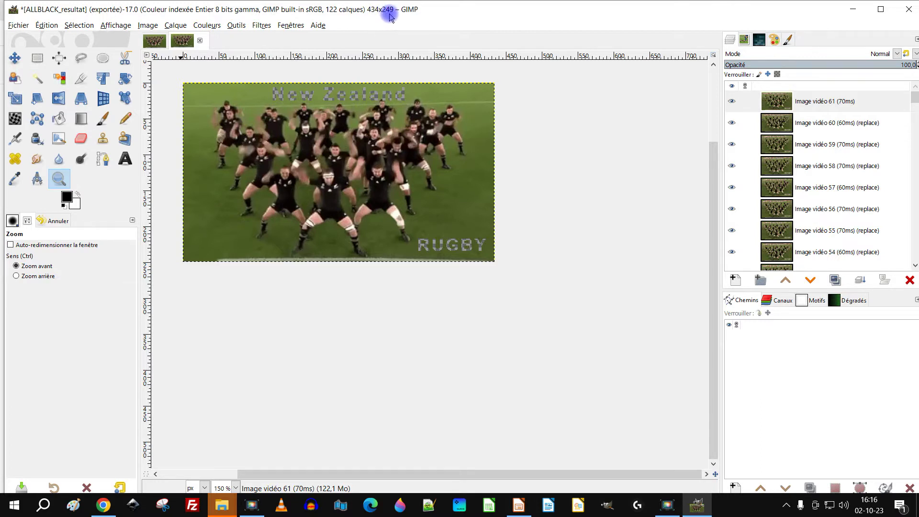
Step: Scale the top layer Image vidéo 61 to 868 × 498 pixels via Échelle et taille du calque
click(779, 110)
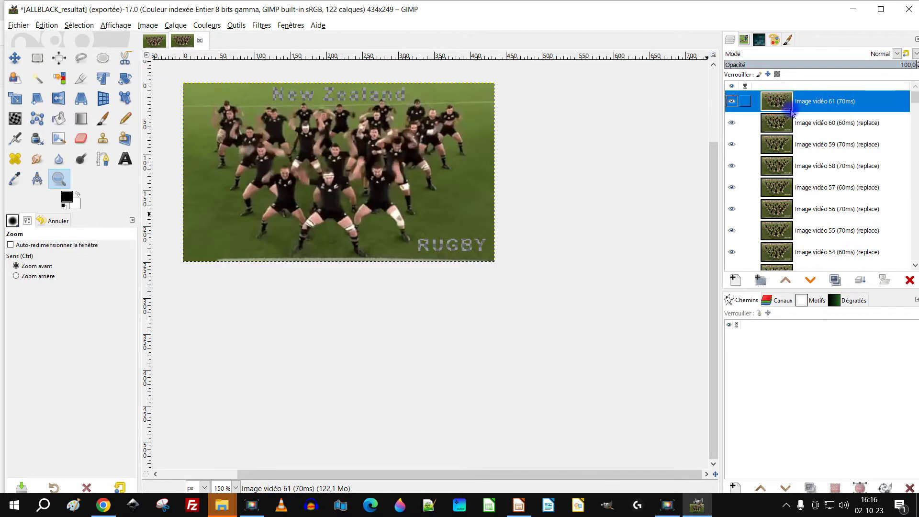
drag(779, 107, 779, 154)
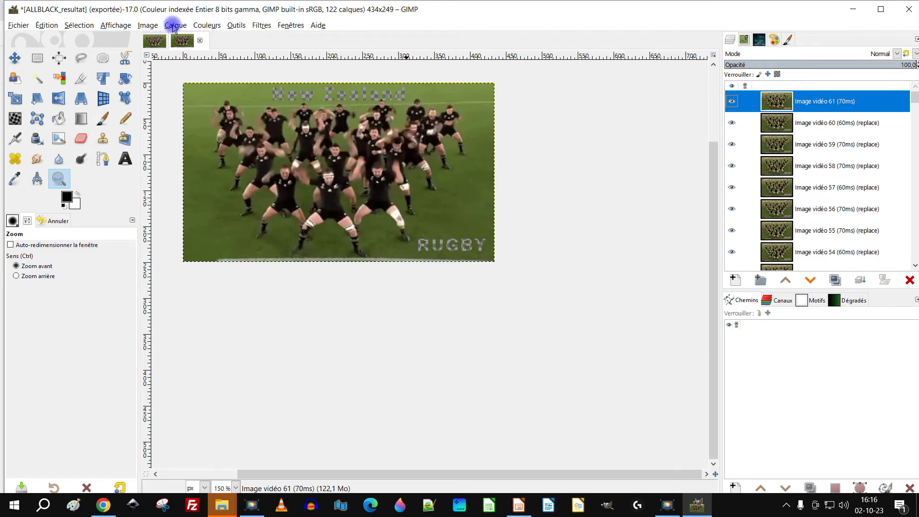
click(175, 26)
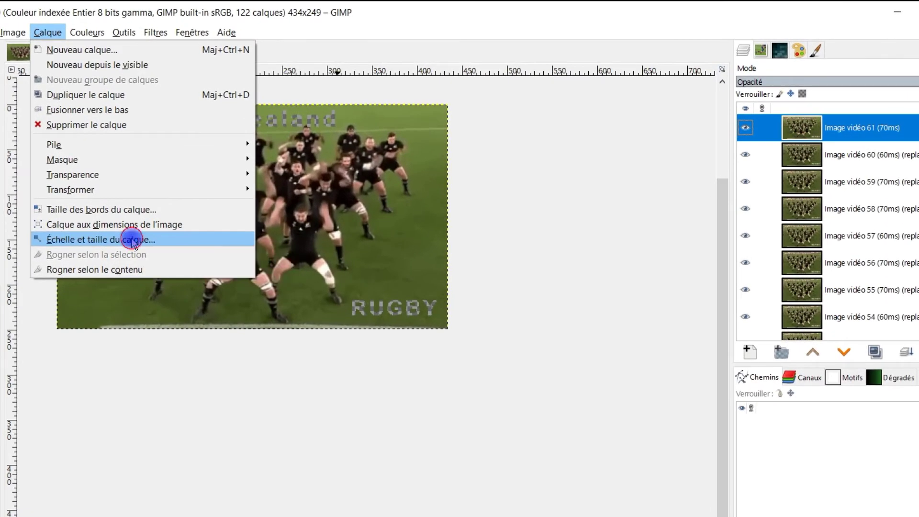
click(133, 240)
click(364, 314)
text(868)
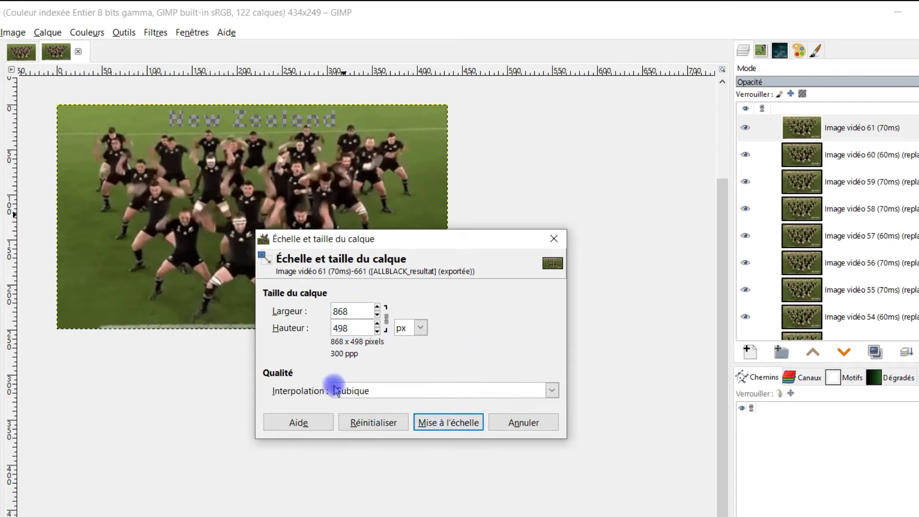
click(435, 423)
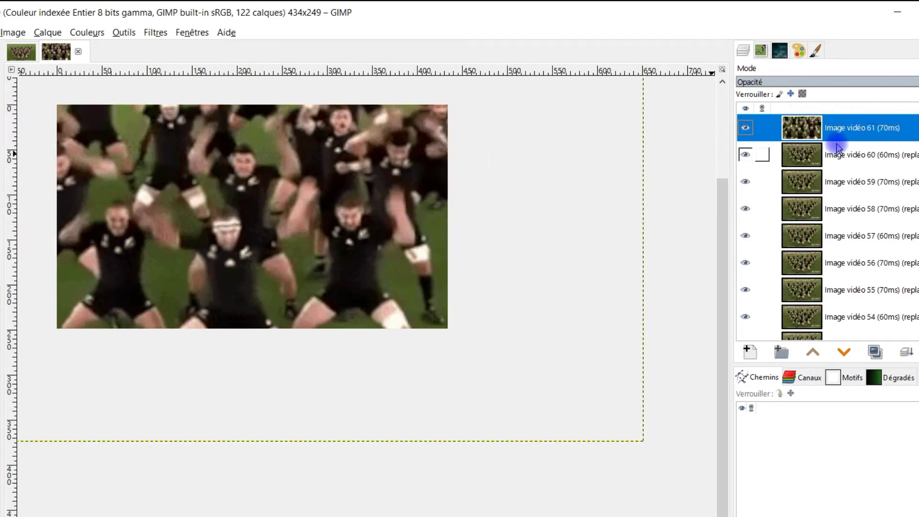
Step: Make Image vidéo 60 active, hide layer Image vidéo 61, and view at 150%
drag(275, 195, 381, 292)
ctrl+click(371, 268)
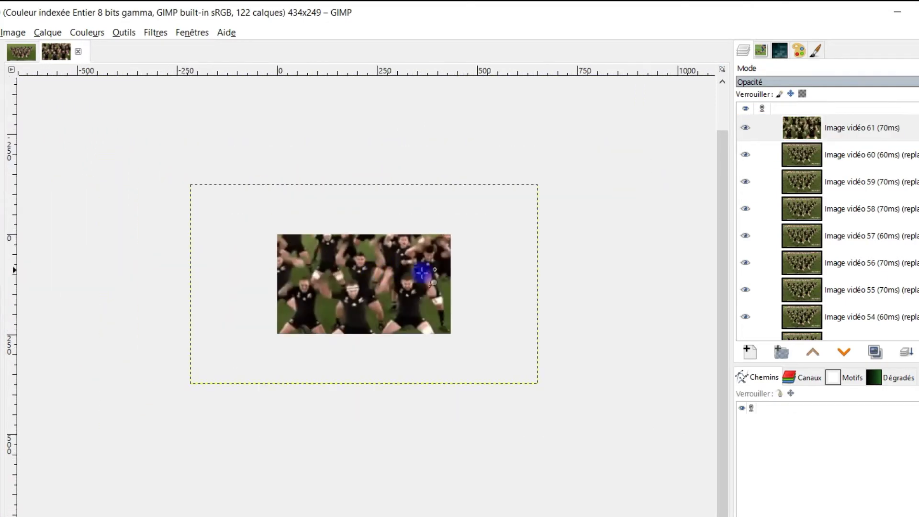
click(802, 127)
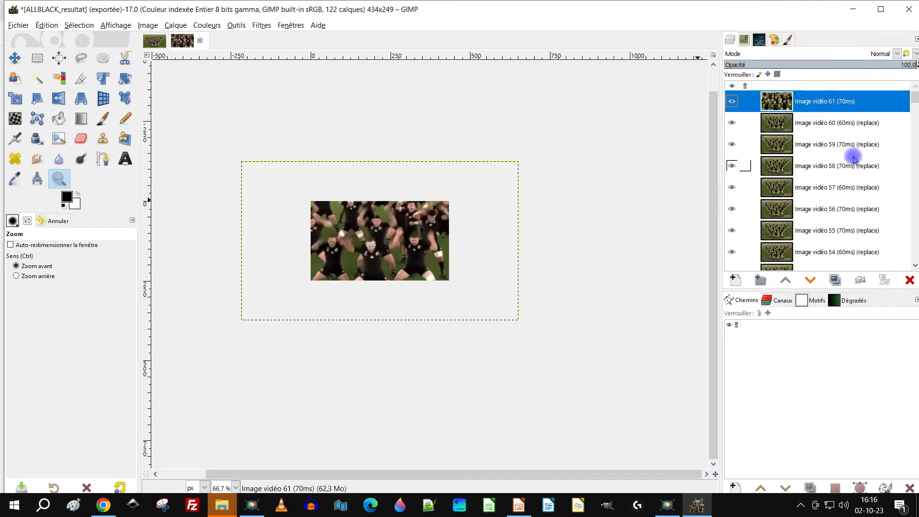
click(779, 126)
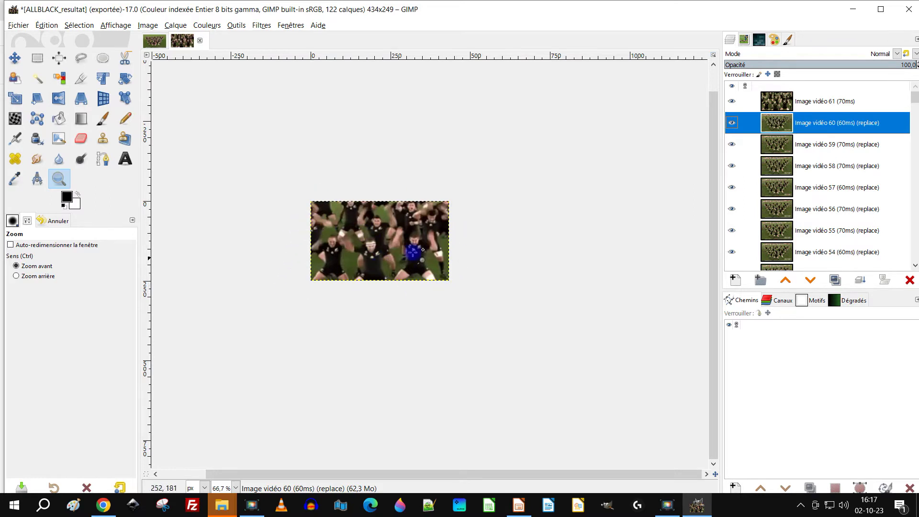
click(731, 102)
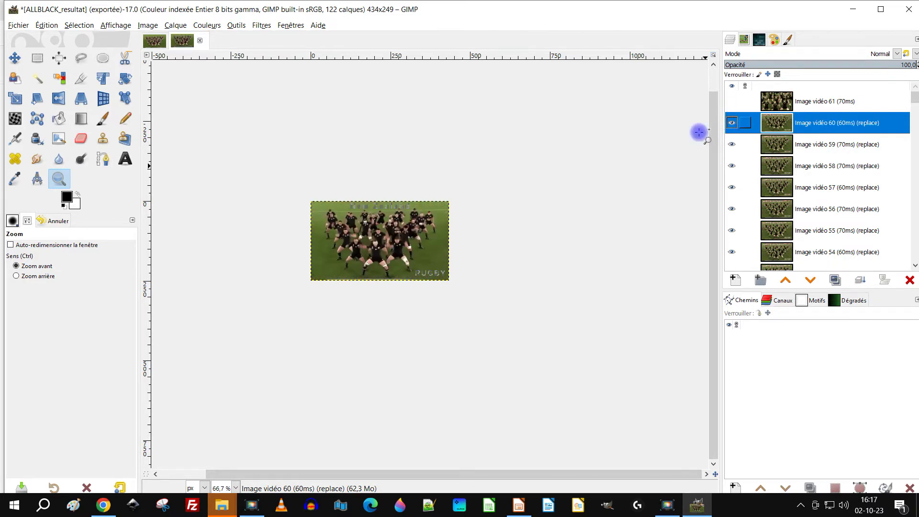
key(plus)
key(plus)
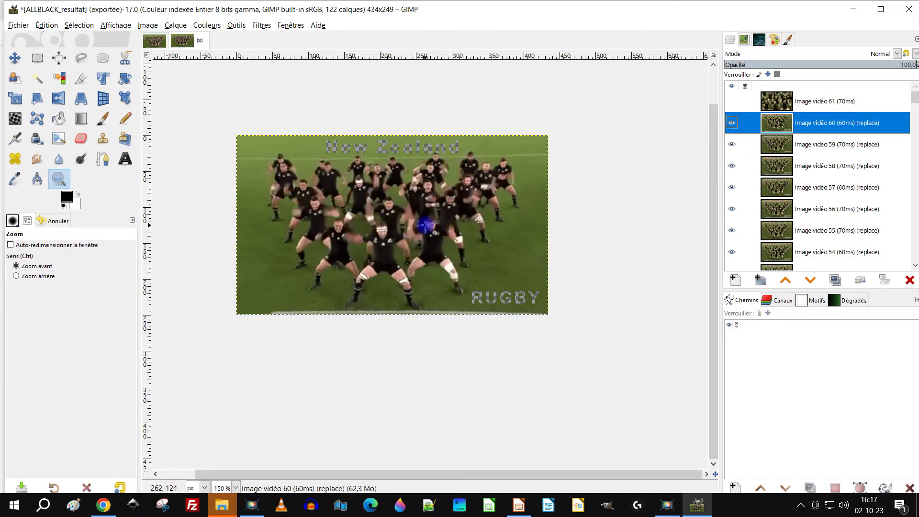
click(176, 25)
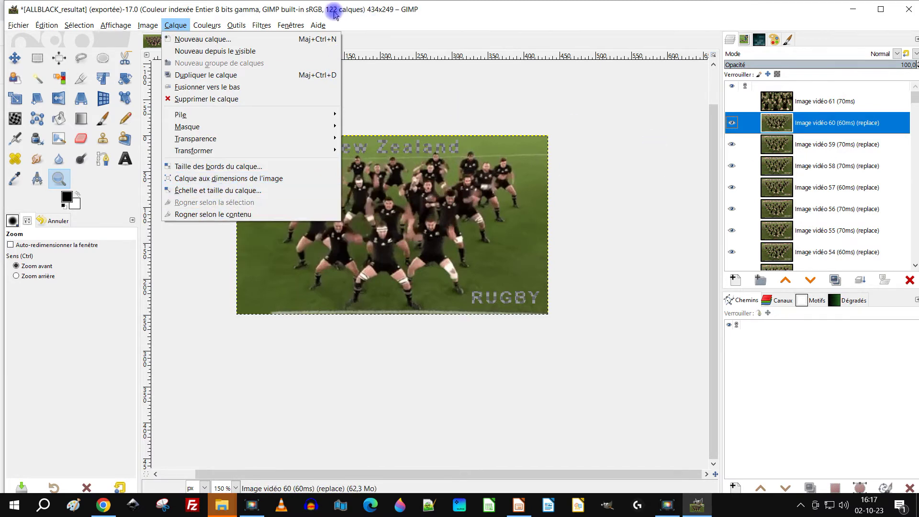
click(770, 123)
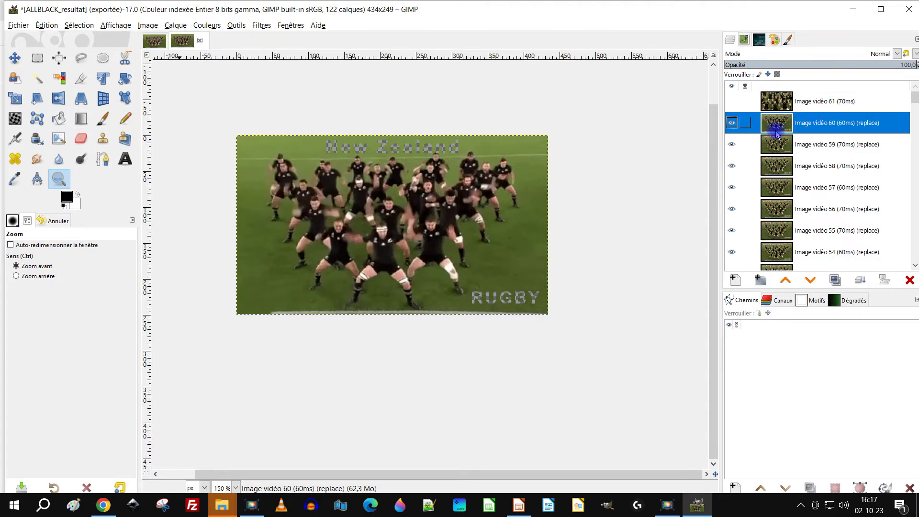
click(744, 125)
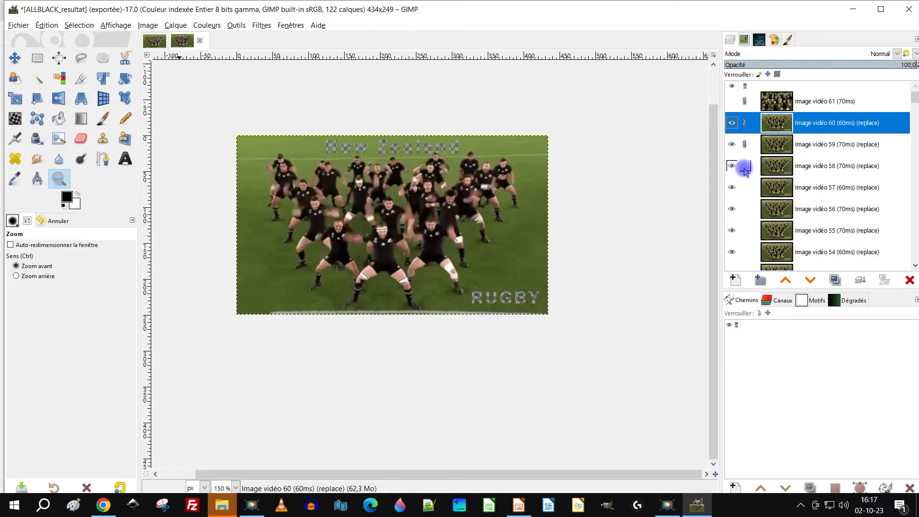
shift+click(745, 167)
shift+click(745, 166)
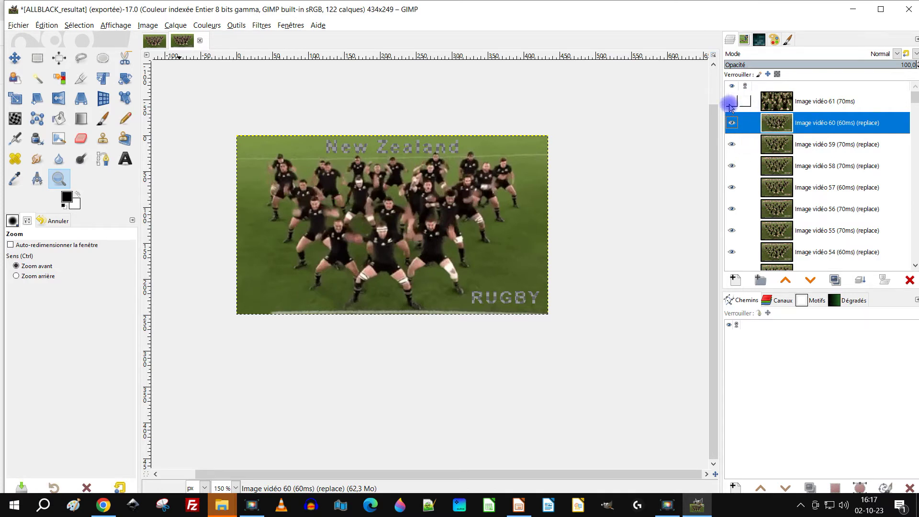
click(772, 102)
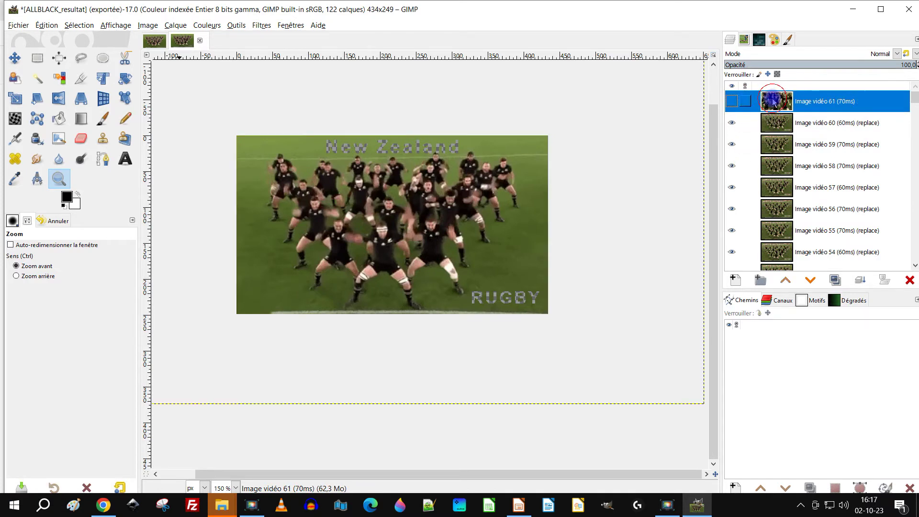
Step: Show layer Image vidéo 61 again and Ctrl+Z back to before its 868 × 498 scaling
click(732, 101)
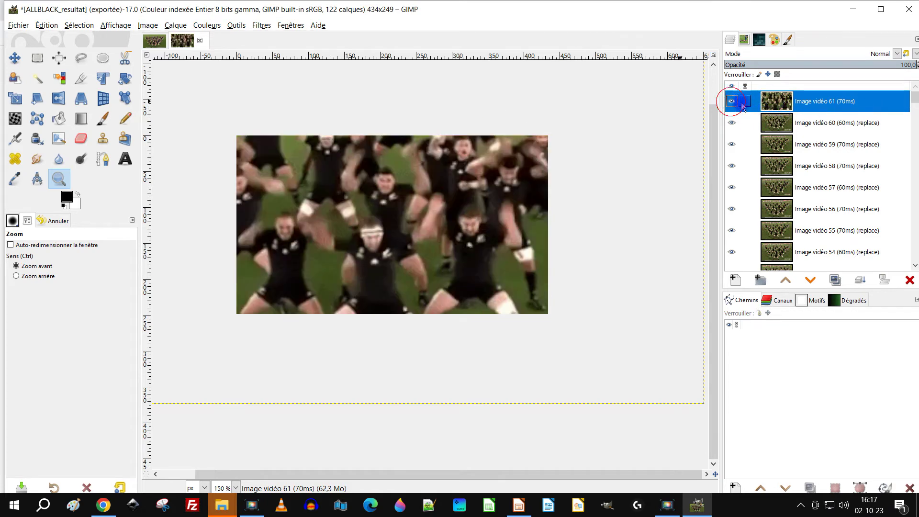
key(ctrl+z)
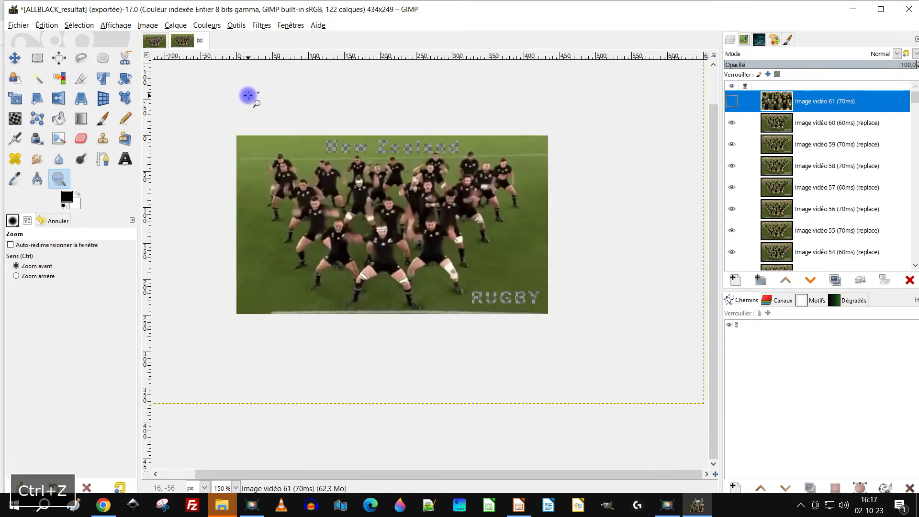
scroll(490, 201, down, 2)
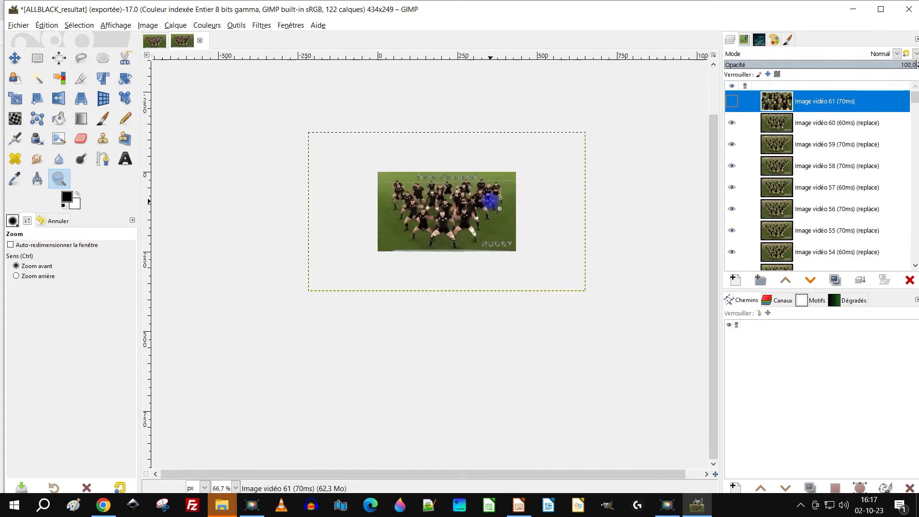
click(476, 169)
key(ctrl+z)
key(ctrl+z)
key(ctrl+z)
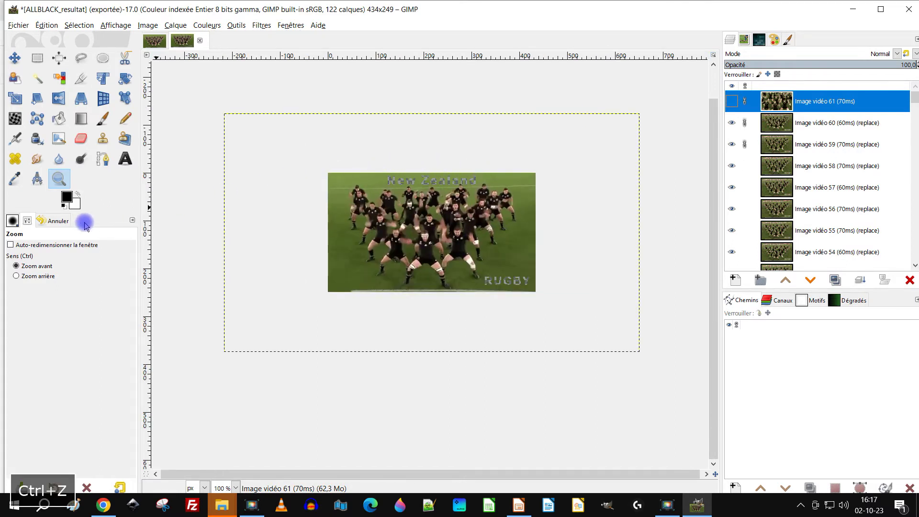
key(ctrl+z)
key(ctrl+z)
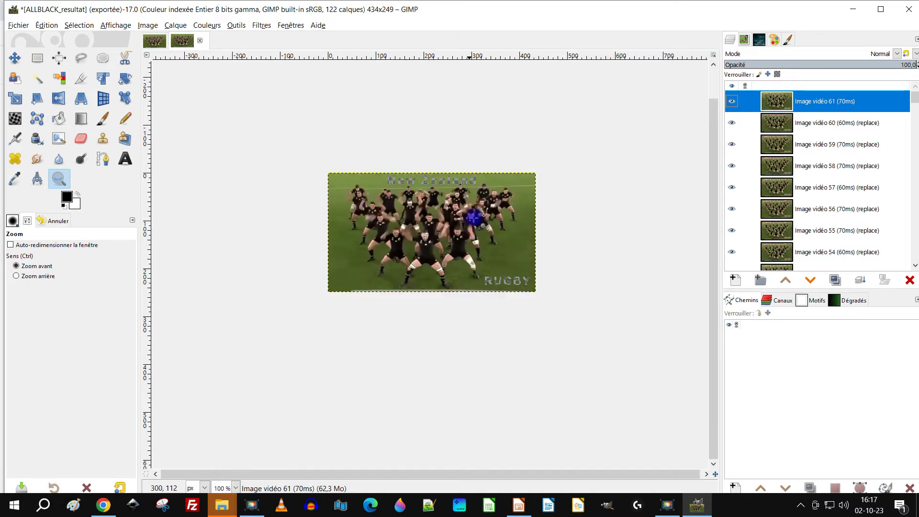
ctrl+scroll(406, 249, up, 1)
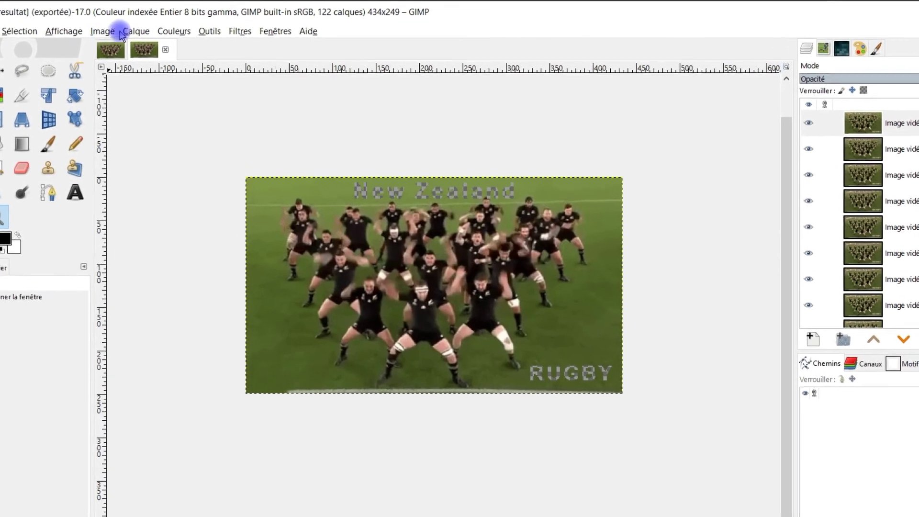
Step: Bring up Image > Échelle et taille de l'image, showing the current 434 × 249 size
click(116, 33)
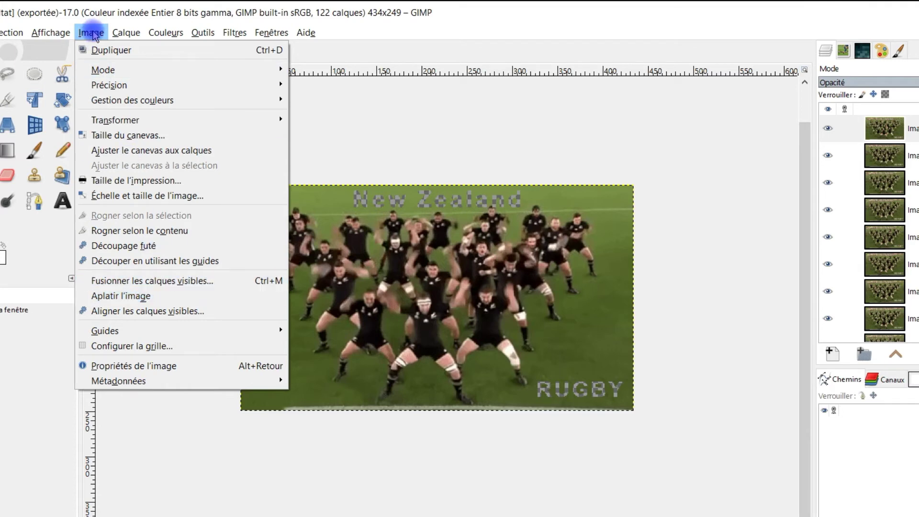
mouse_move(148, 195)
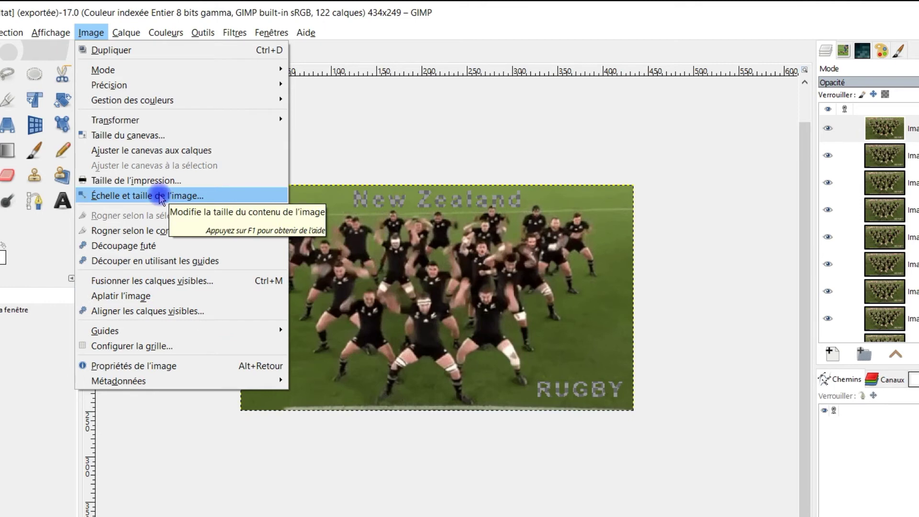
click(159, 196)
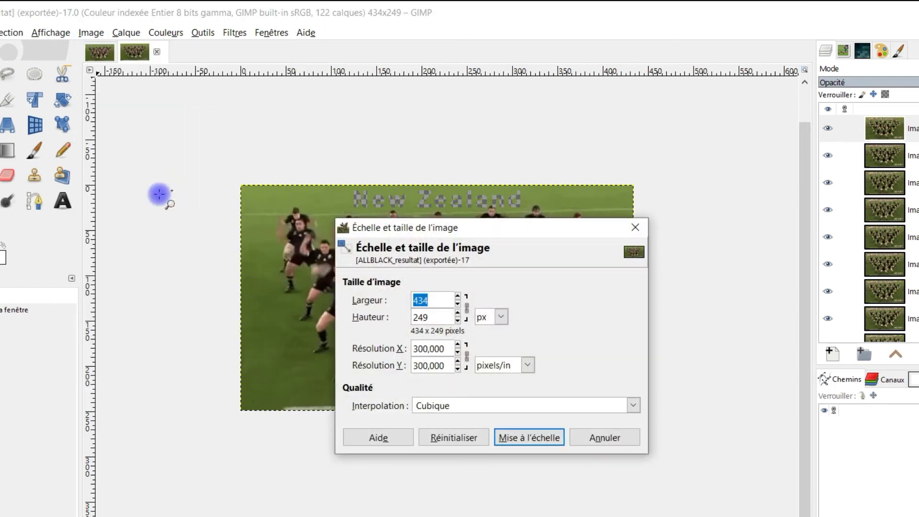
Step: Enter width 434*2 to get 868 × 498 and apply Mise à l'échelle to all frames
click(427, 300)
text(*2)
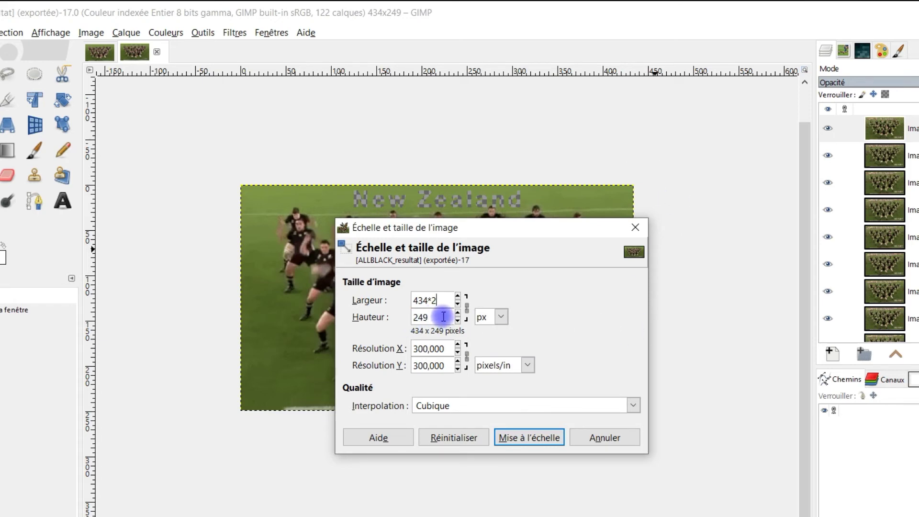
click(427, 348)
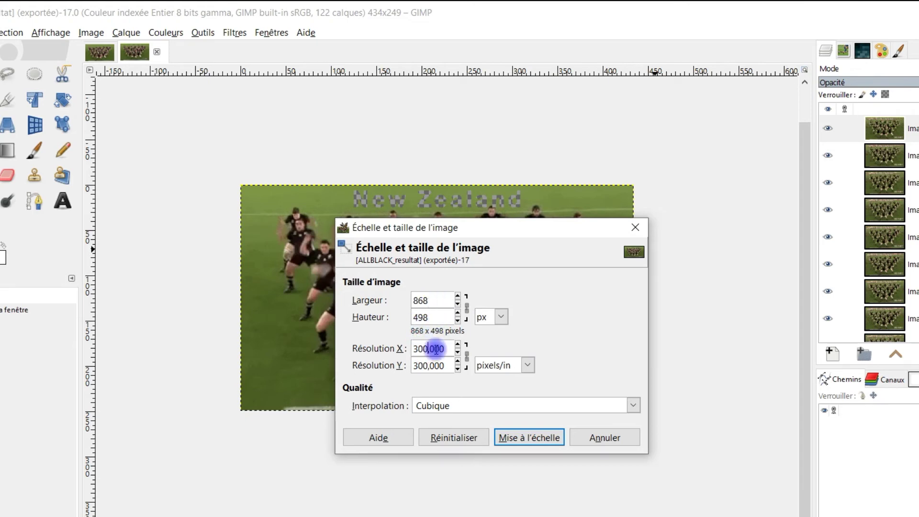
click(513, 440)
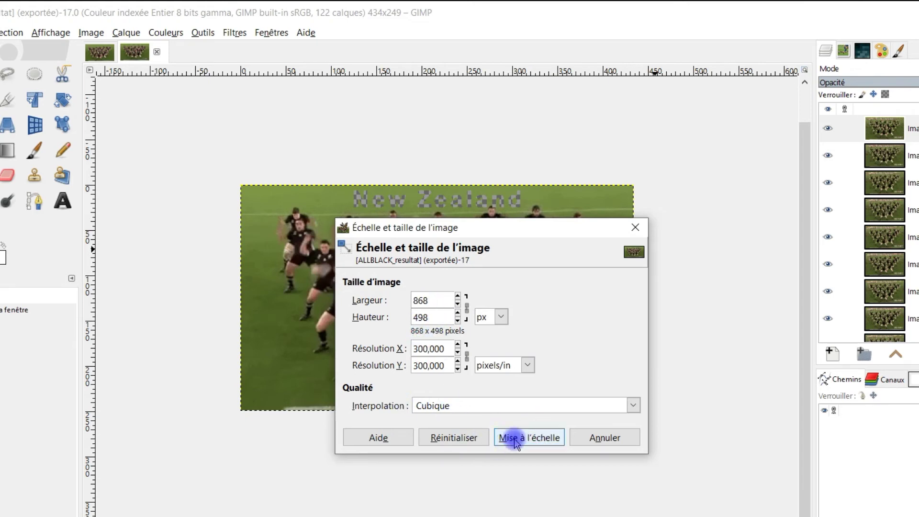